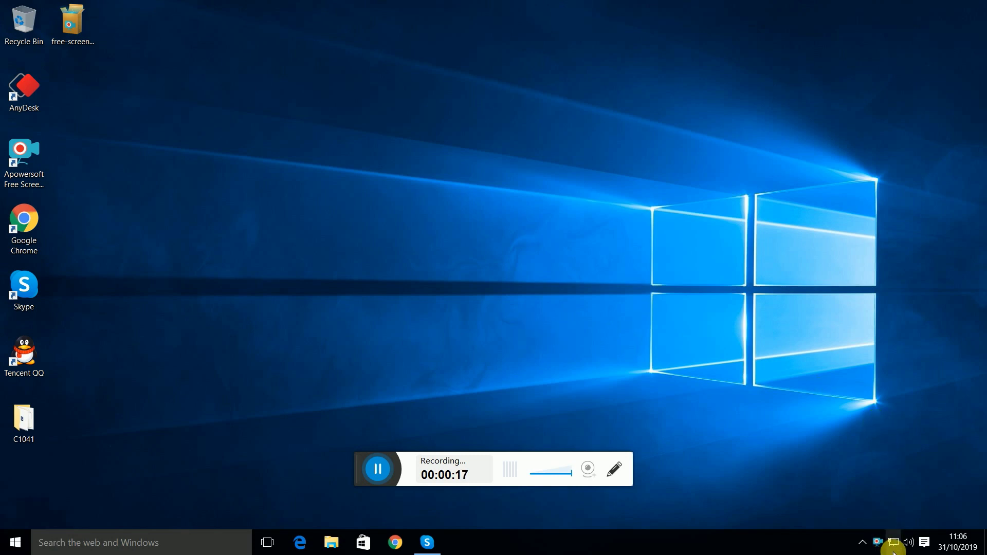
Check the Windows network list for available Wi-Fi networks, then select C1041.
left_click(878, 542)
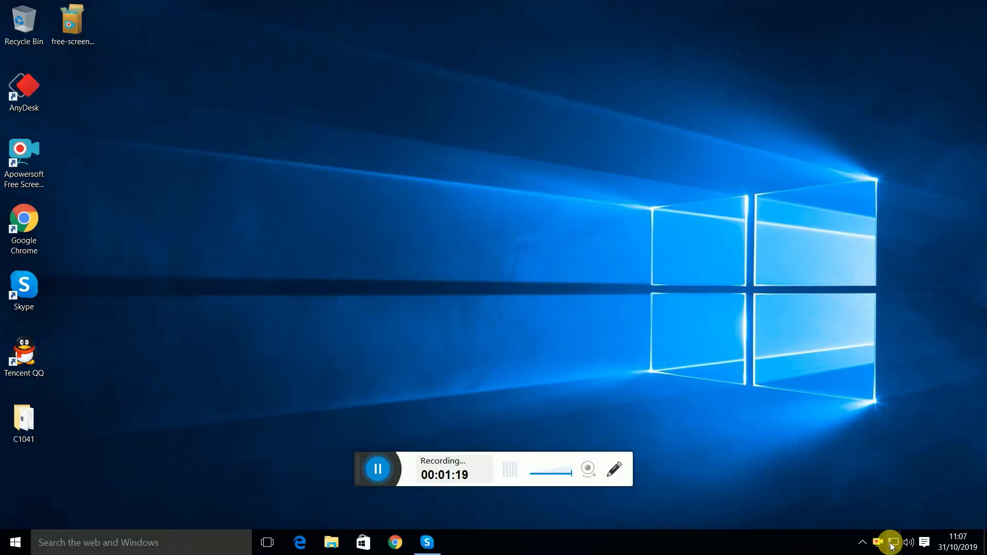
left_click(892, 545)
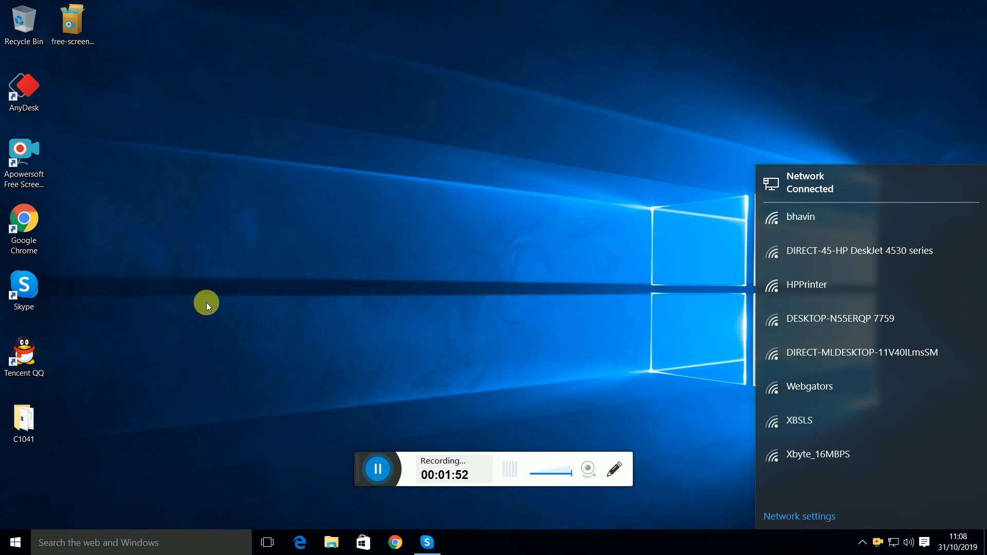
left_click(185, 349)
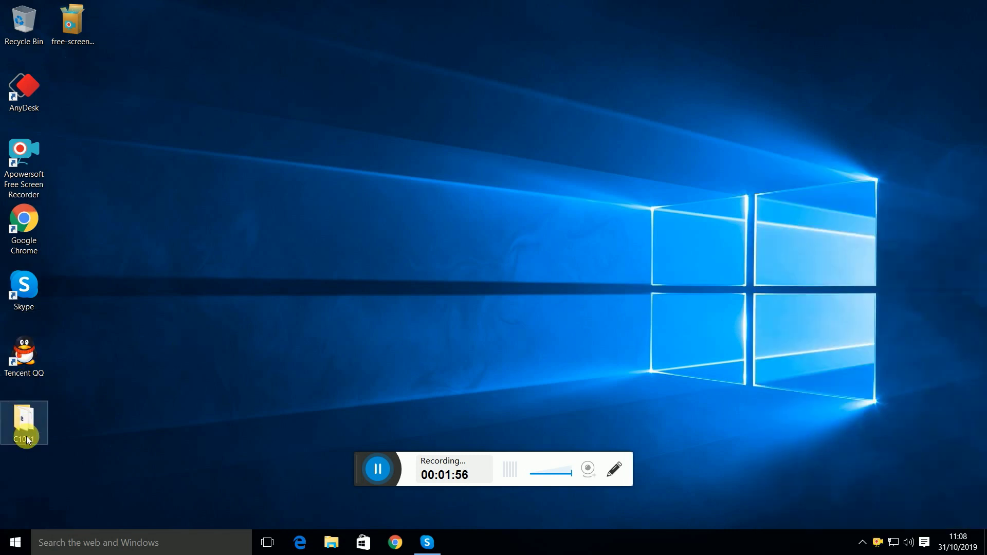
Open the C1041 folder, look inside DATA, then run Setup.
double_click(24, 420)
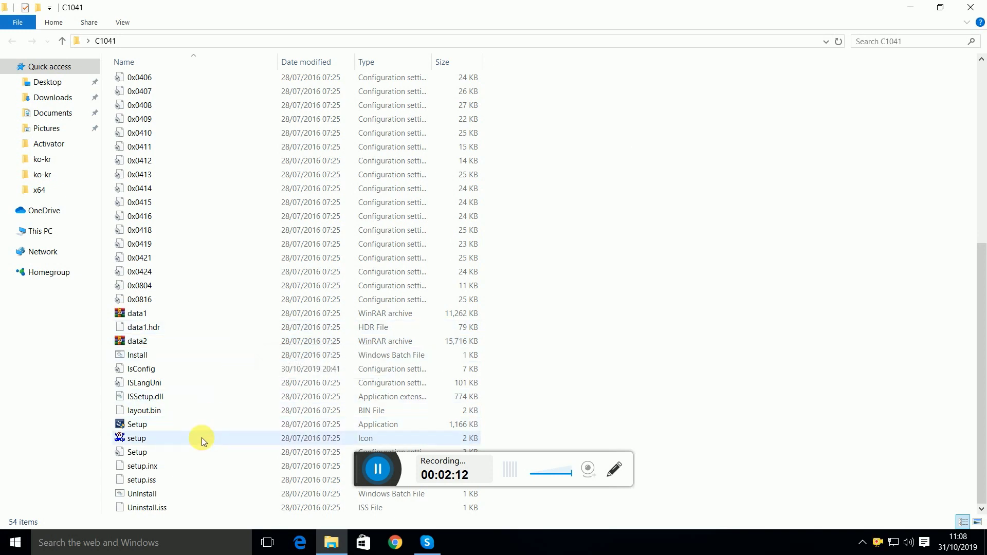
scroll(202, 438, "up", 10)
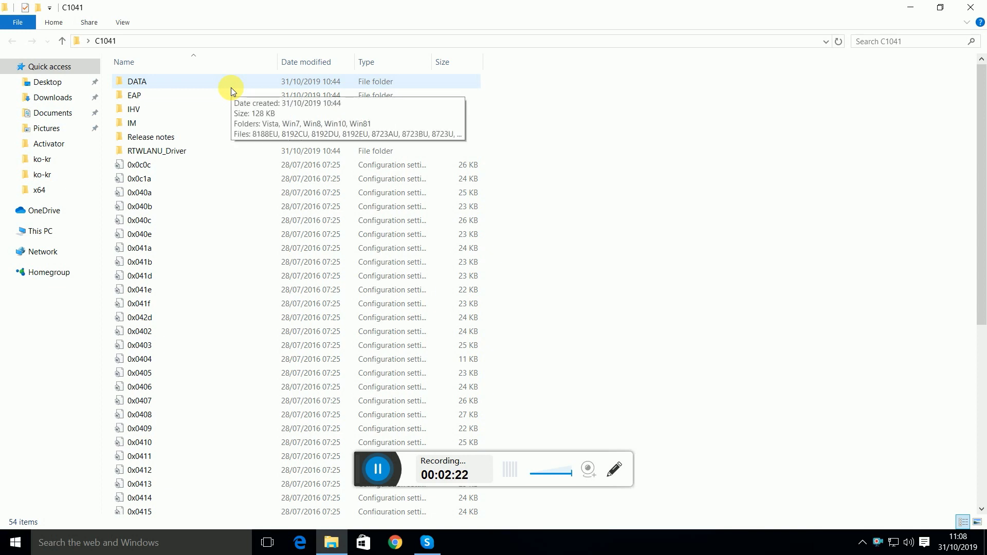
left_click(230, 88)
double_click(231, 87)
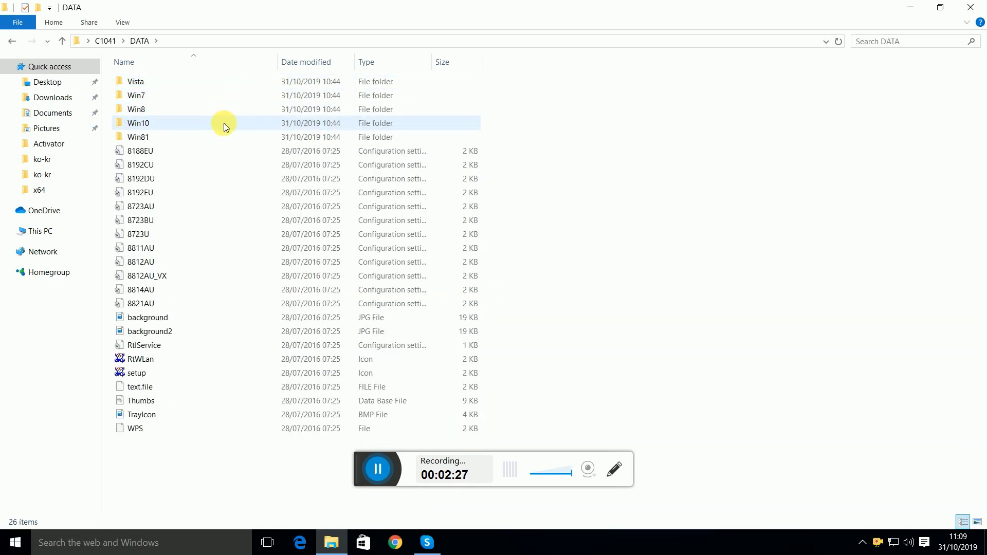
key("BackSpace")
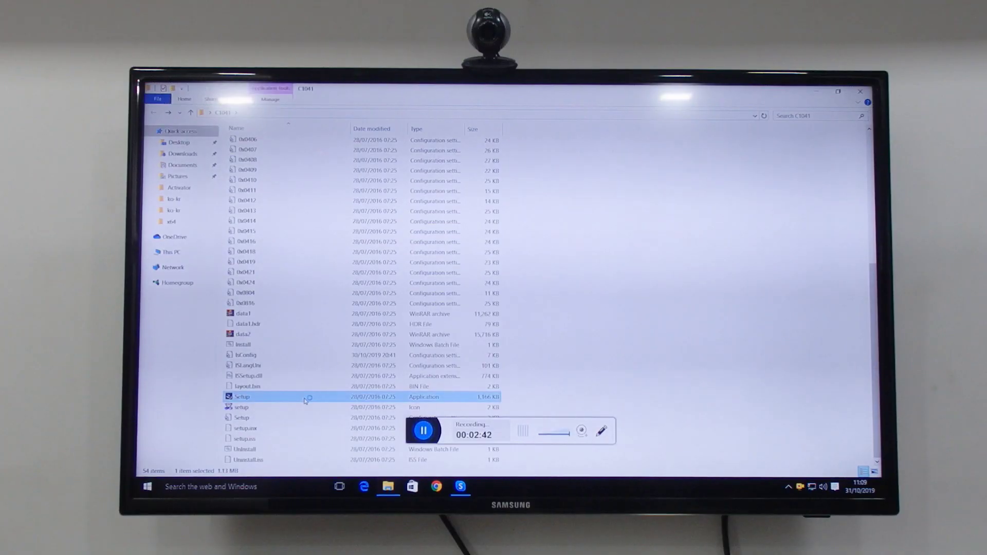
double_click(305, 399)
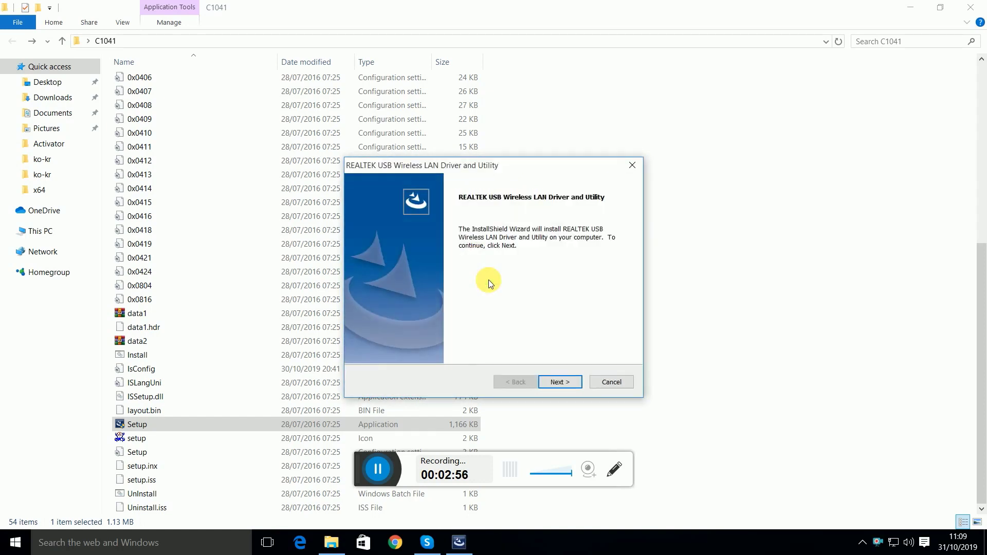
Install the Realtek driver, choosing 'No, I will restart my computer later'.
left_click(555, 383)
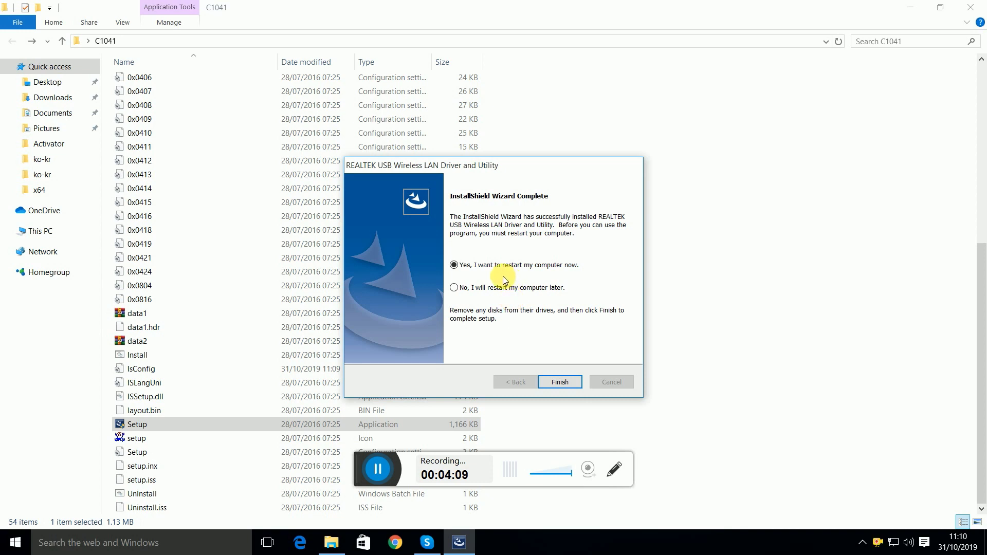
left_click(472, 291)
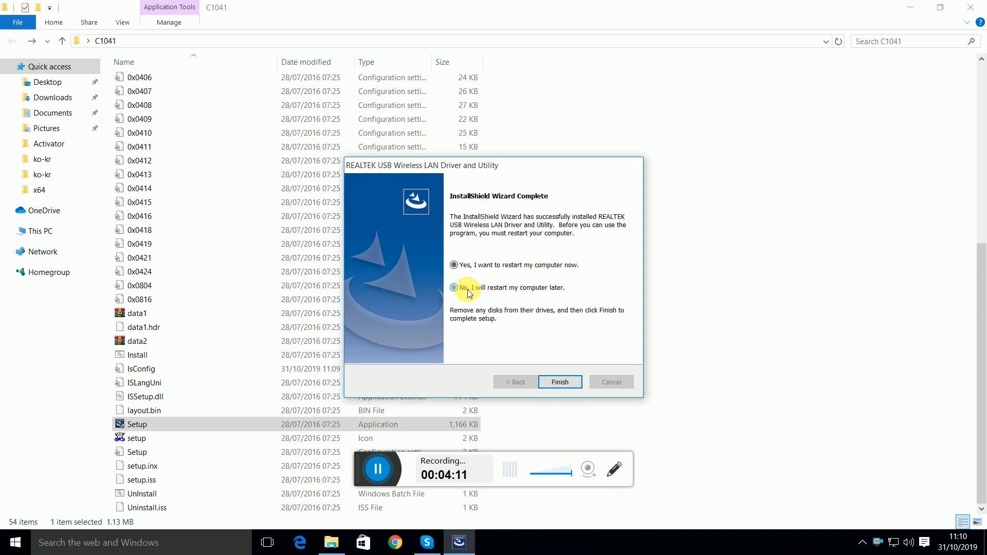
left_click(567, 388)
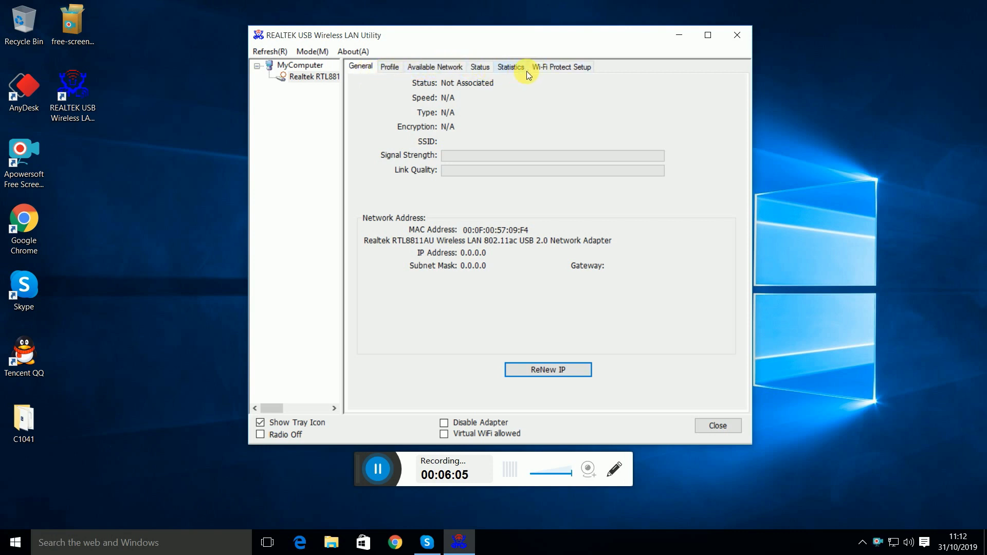
Compare the utility's Available Network list with the Windows network flyout.
left_click(446, 70)
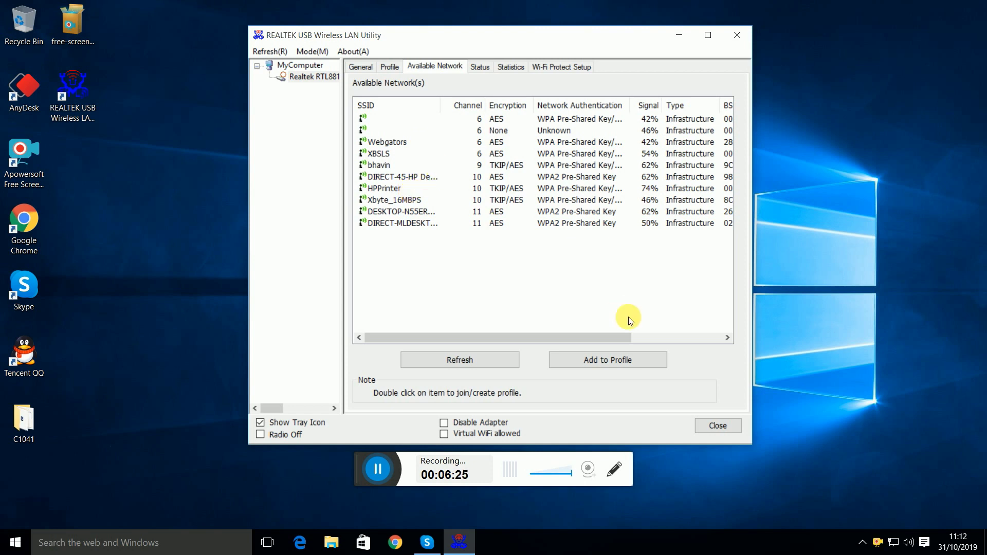
left_click(895, 545)
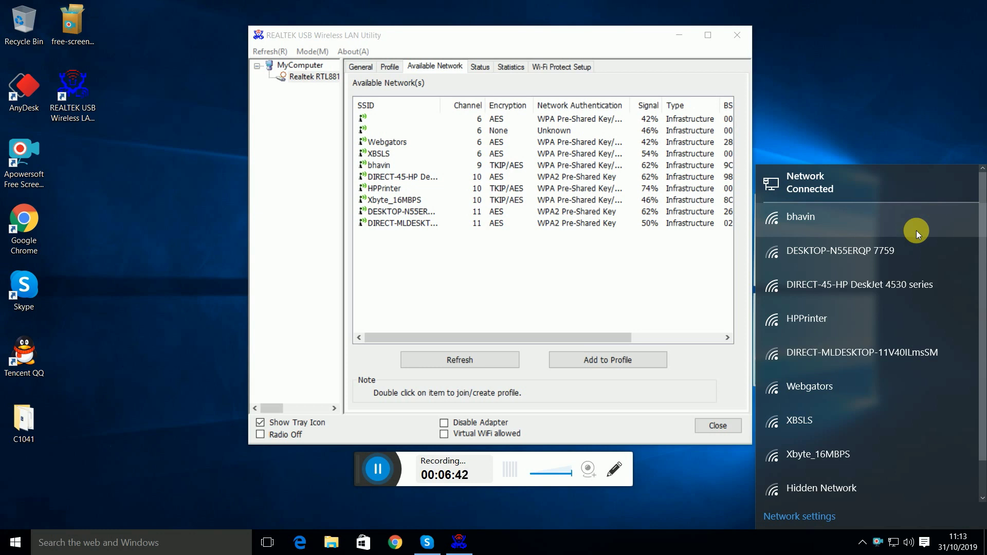
left_click(648, 257)
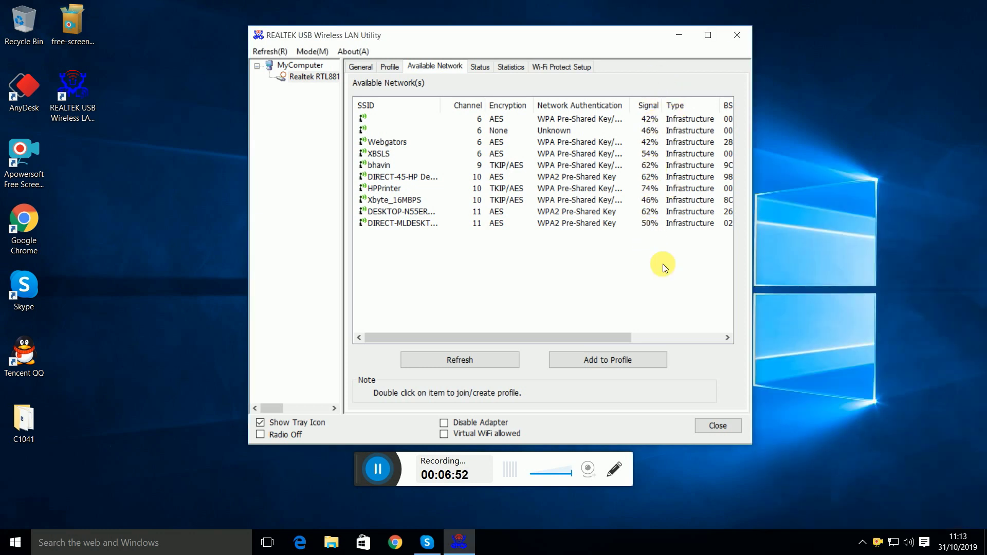
Connect to the bhavin network with its security key and allow discovery.
left_click(739, 36)
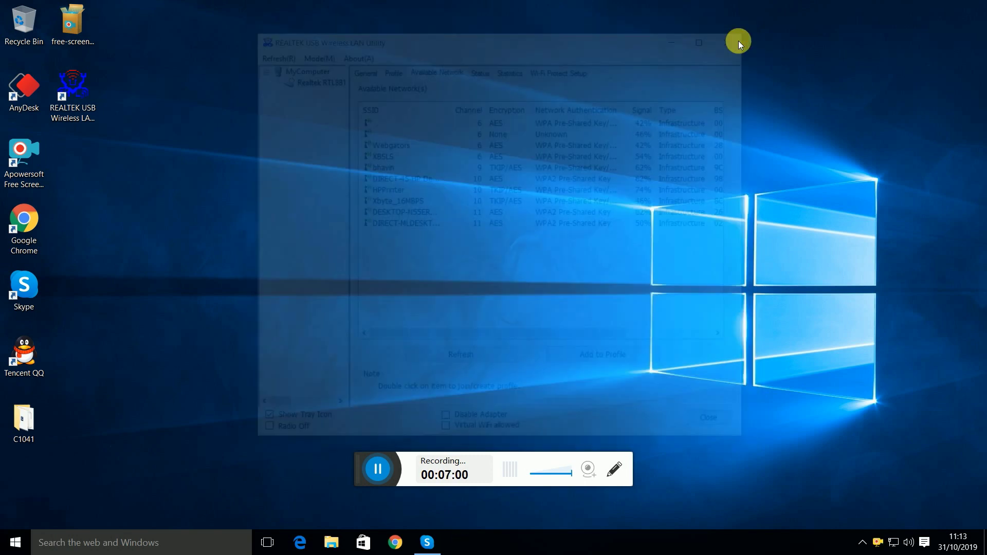
left_click(894, 542)
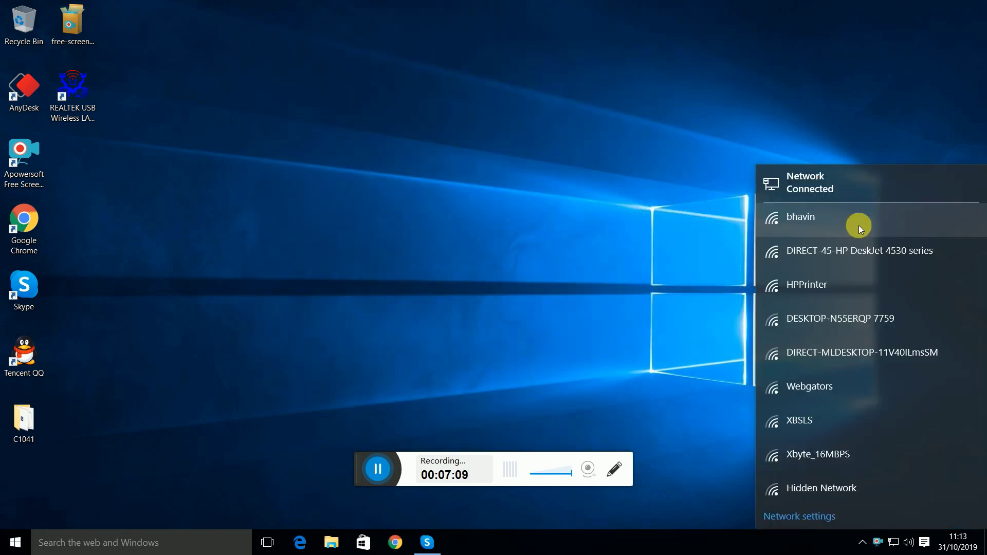
left_click(859, 225)
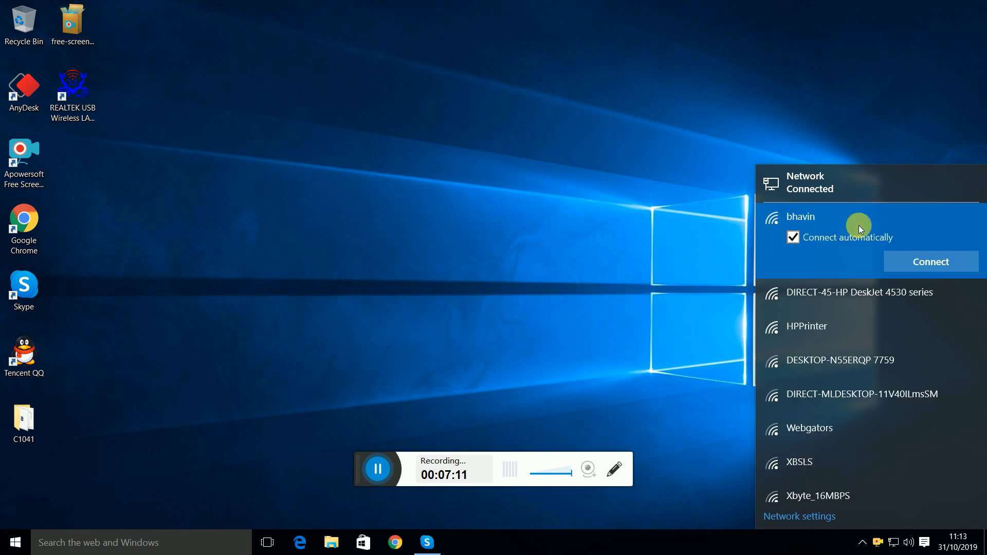
left_click(930, 262)
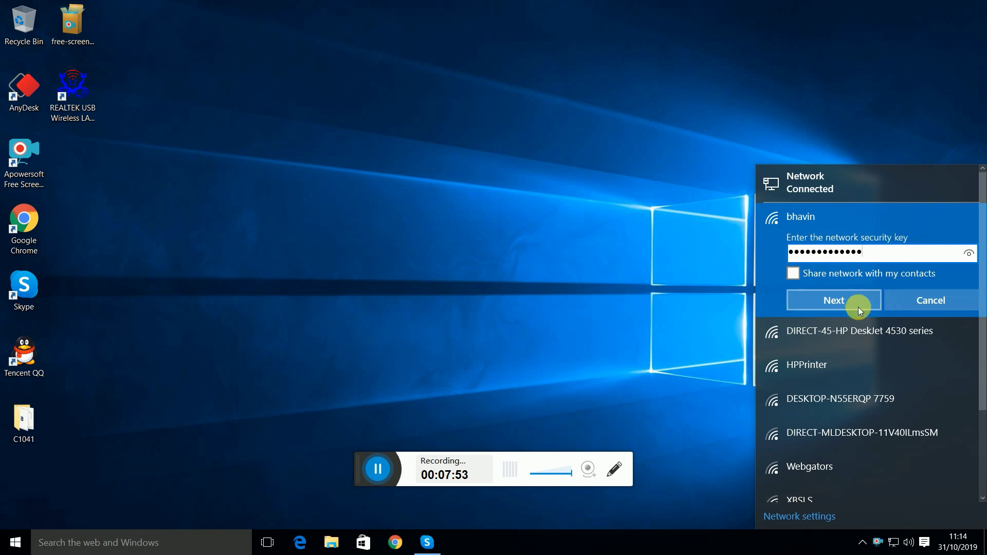
left_click(857, 307)
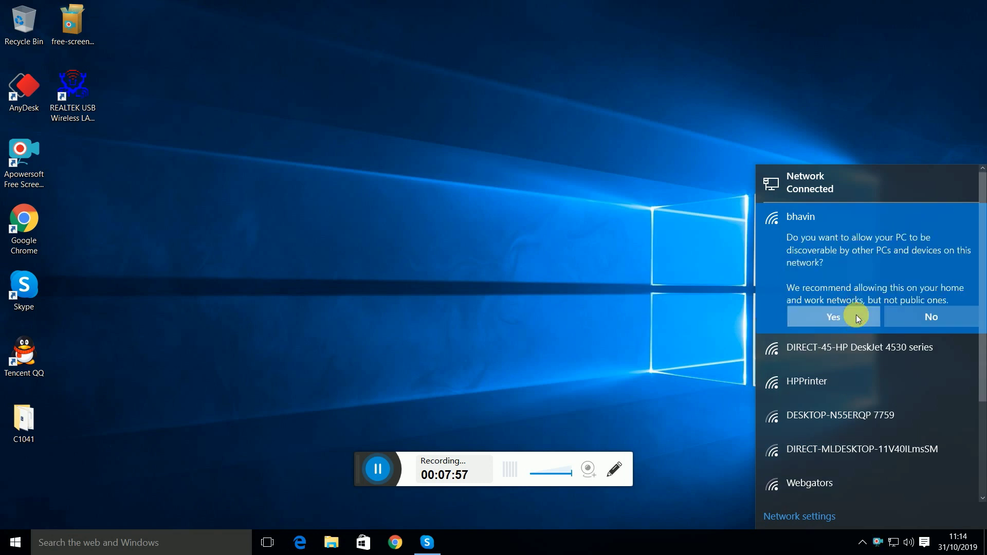
left_click(857, 313)
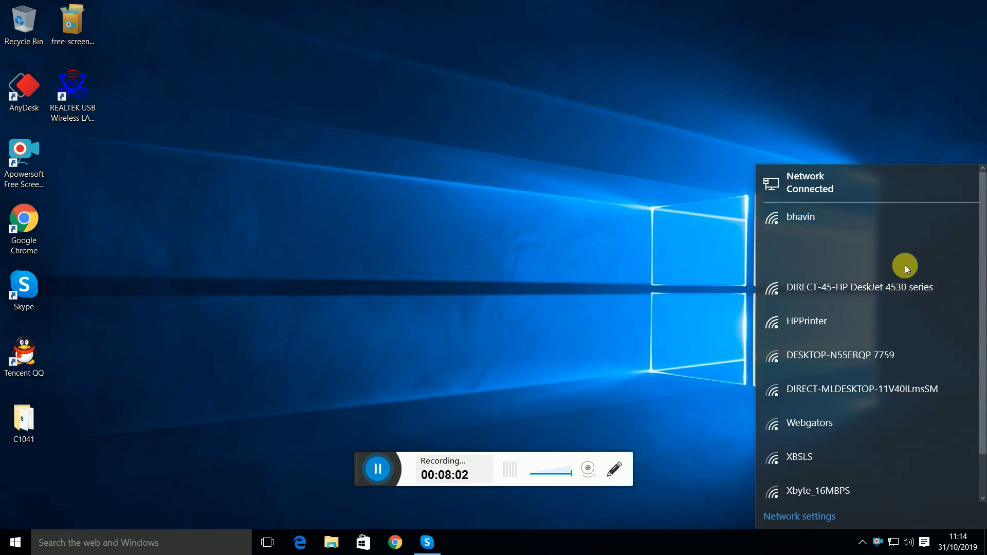
Confirm in the network list that bhavin shows Connected.
left_click(551, 246)
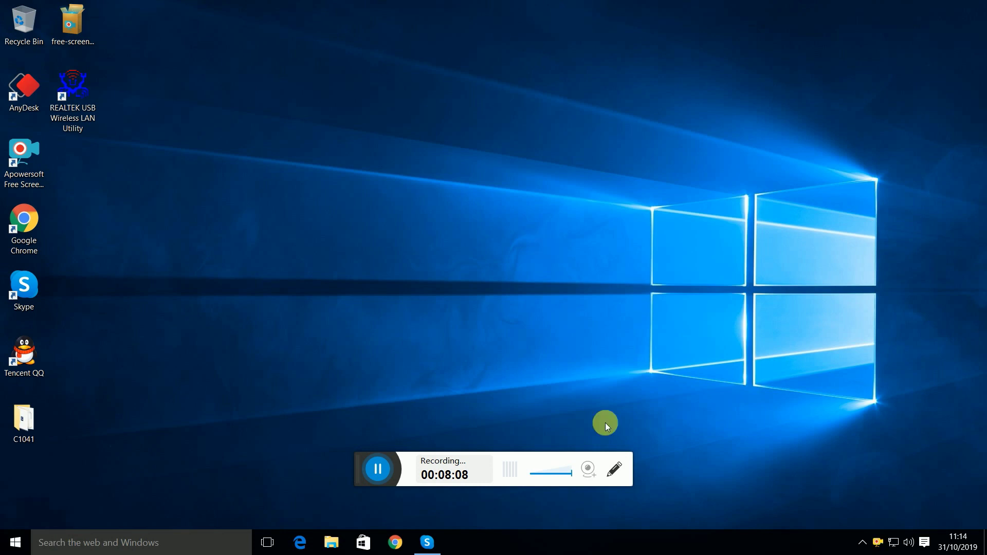
left_click(894, 542)
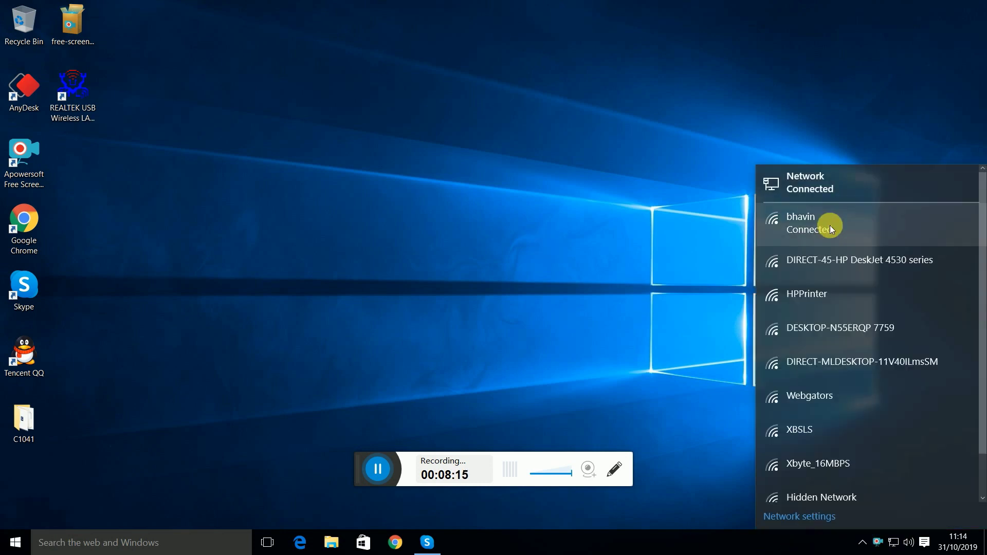
left_click(461, 195)
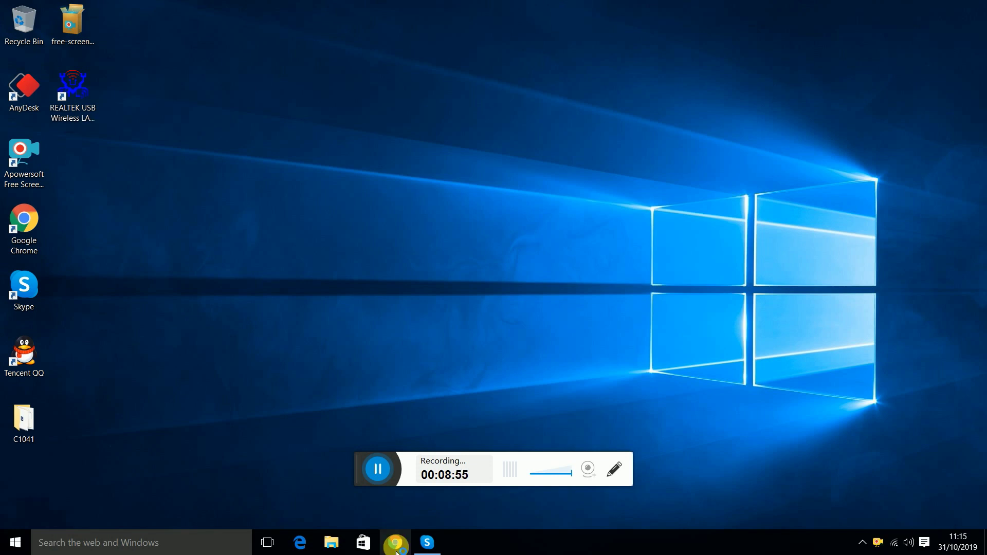
Search Google Images for 'nature images hd' and preview the misty mountain photo.
left_click(396, 543)
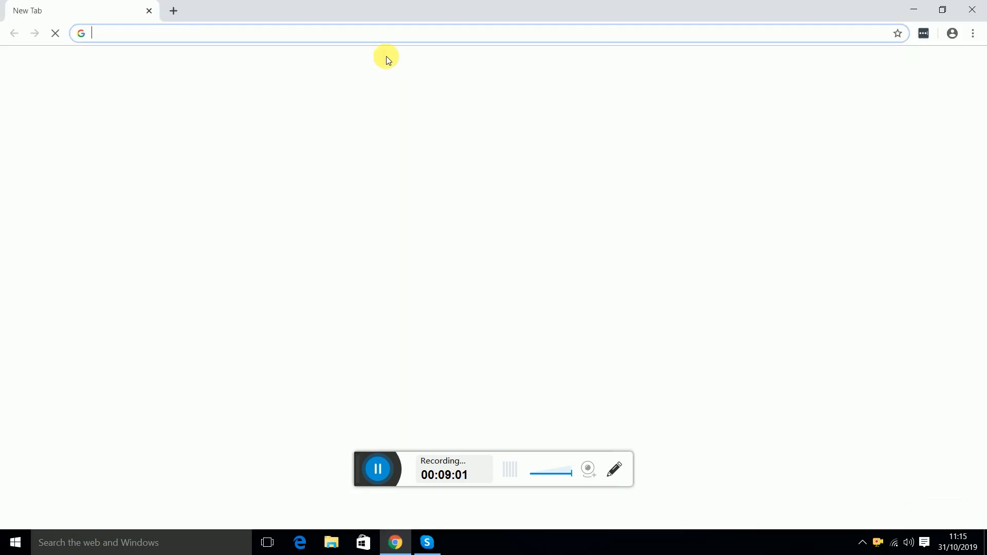
type("nature ima")
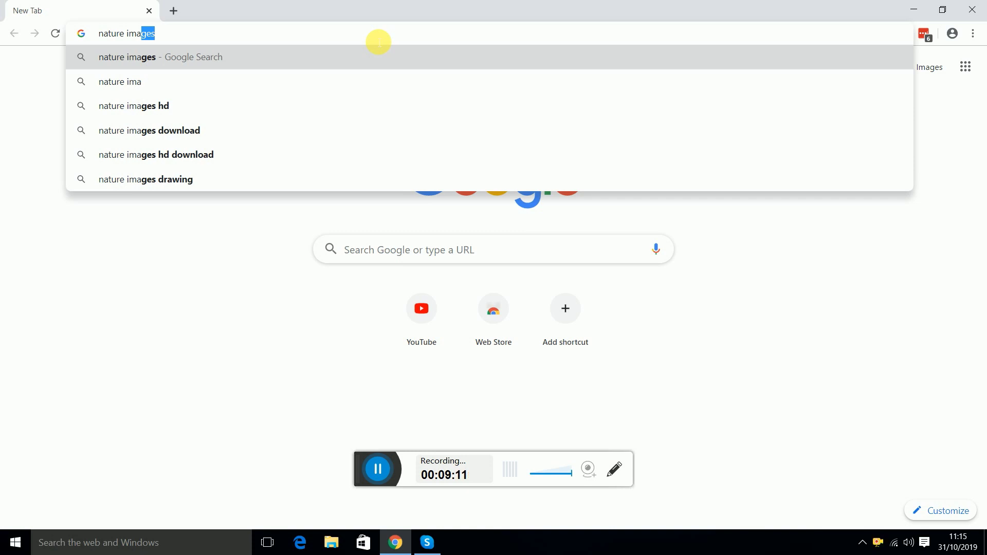
key("Down")
key("Down")
key("Return")
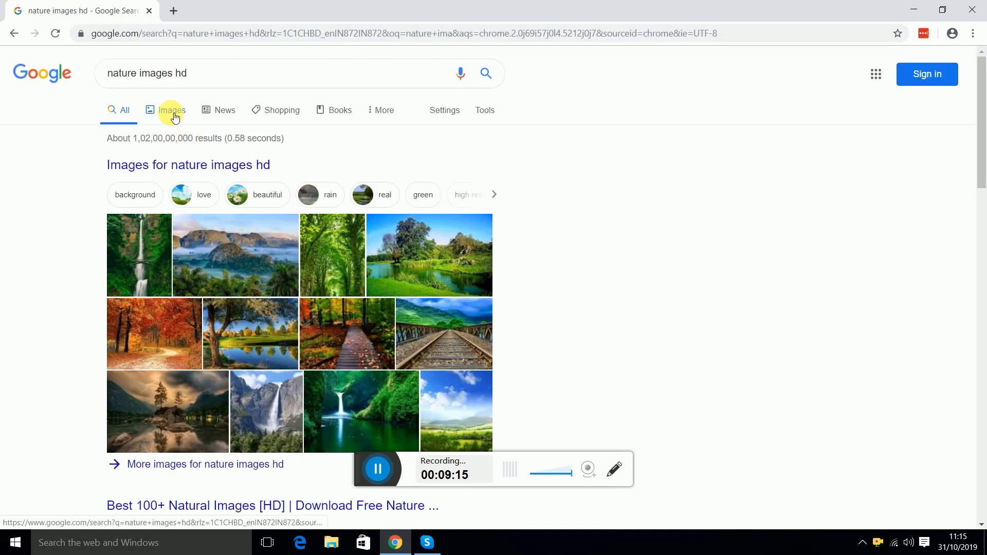
left_click(171, 111)
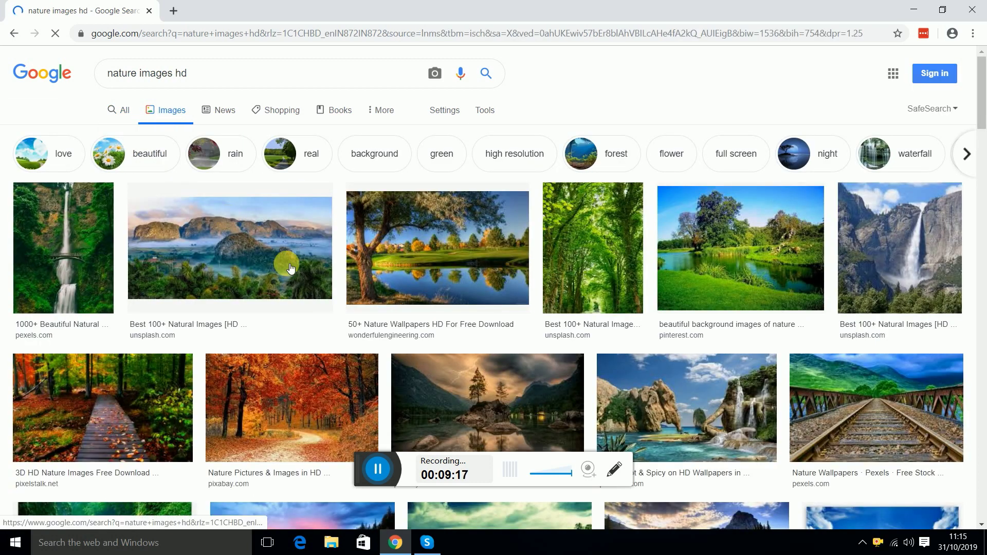
left_click(228, 267)
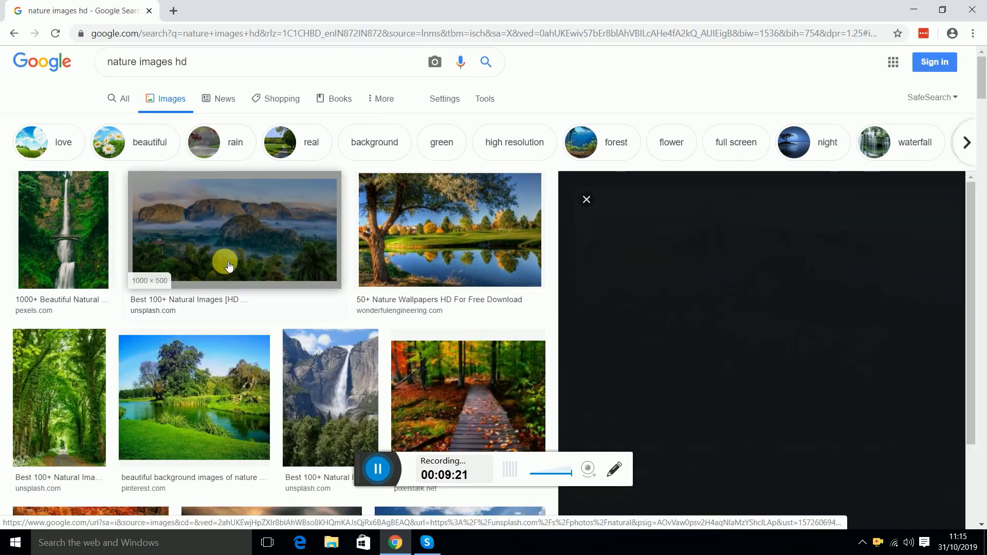